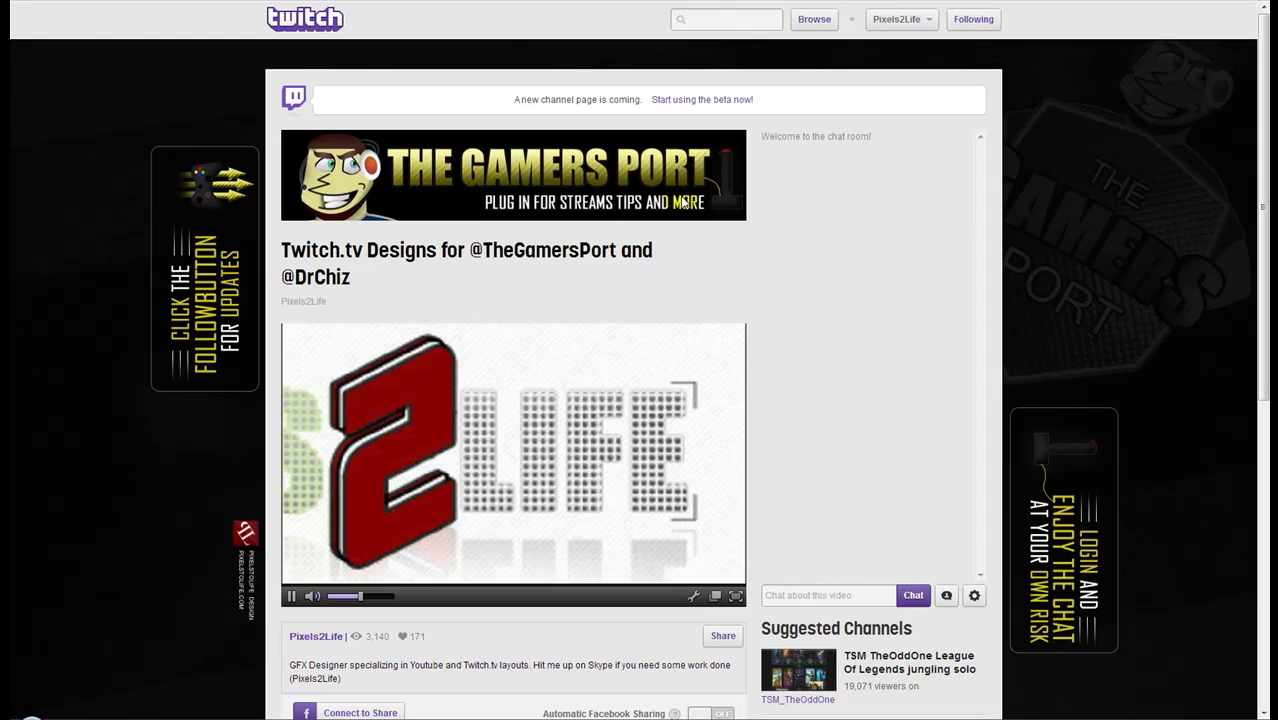
Step: View the Info panel's Laptop, Desktop and Connections speed-test sections, then scroll back up
mouse_move(567, 238)
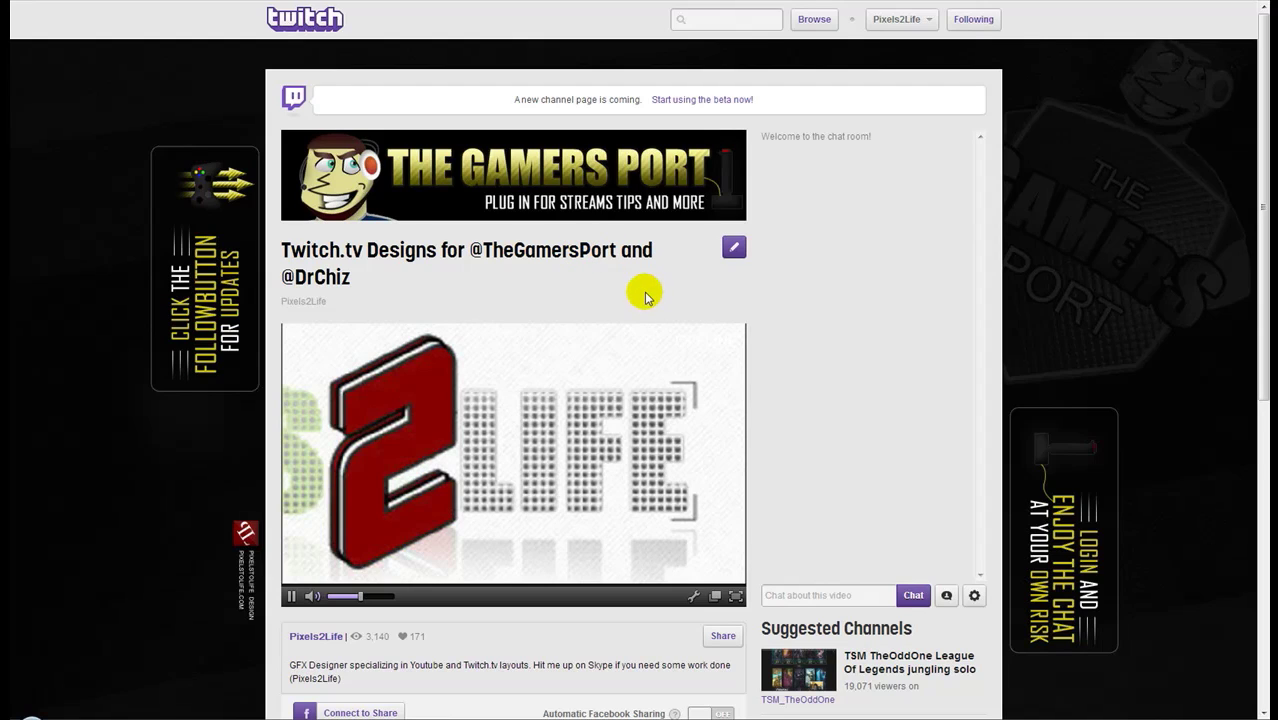
scroll(1098, 296, down, 3)
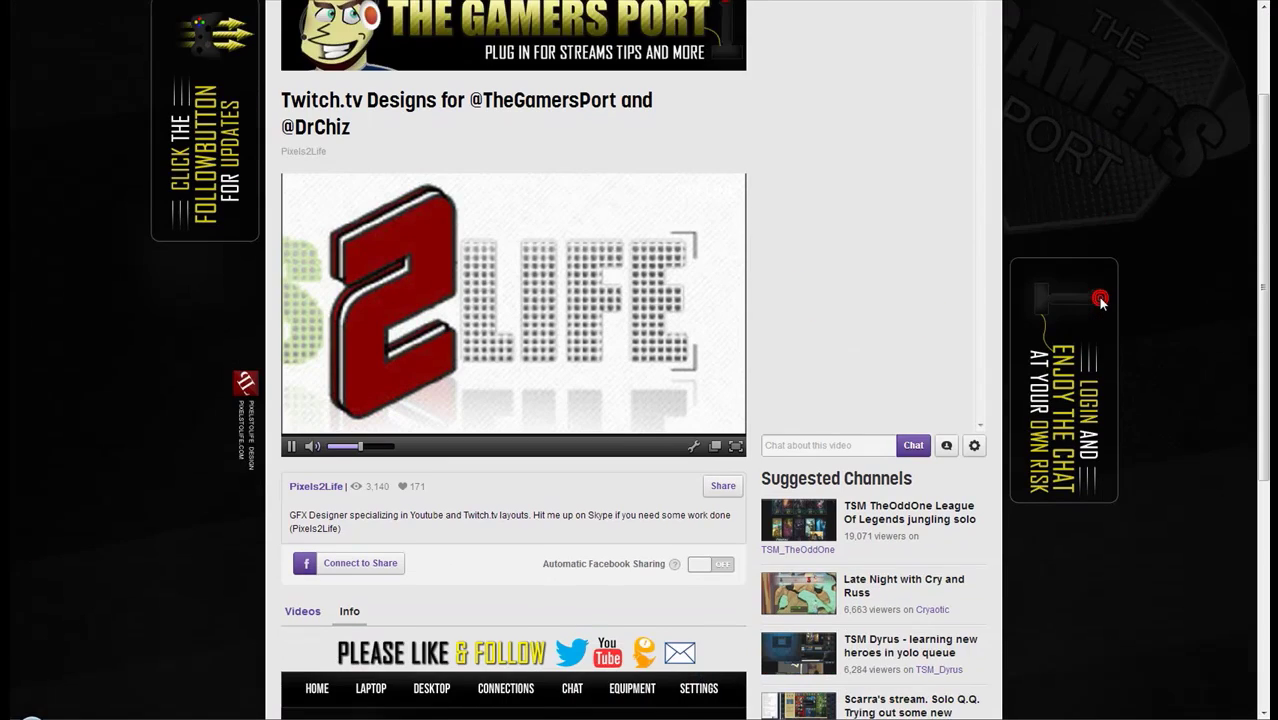
scroll(1100, 300, down, 5)
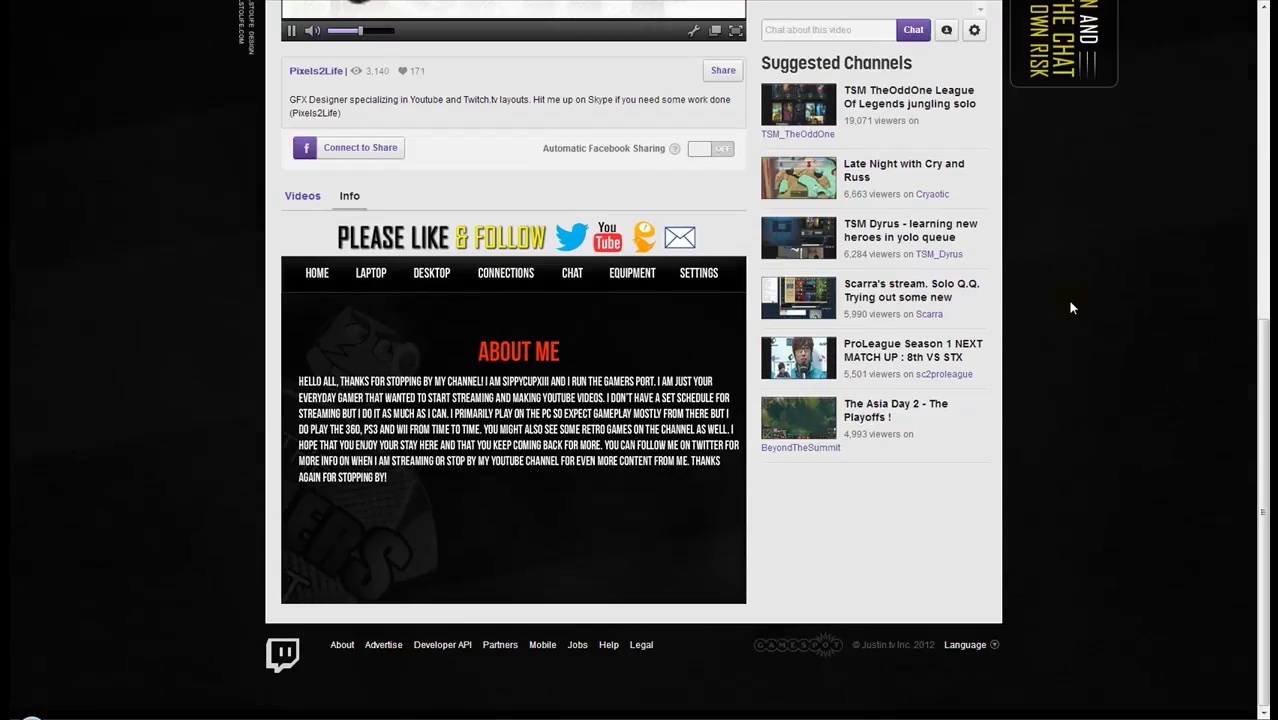
click(372, 277)
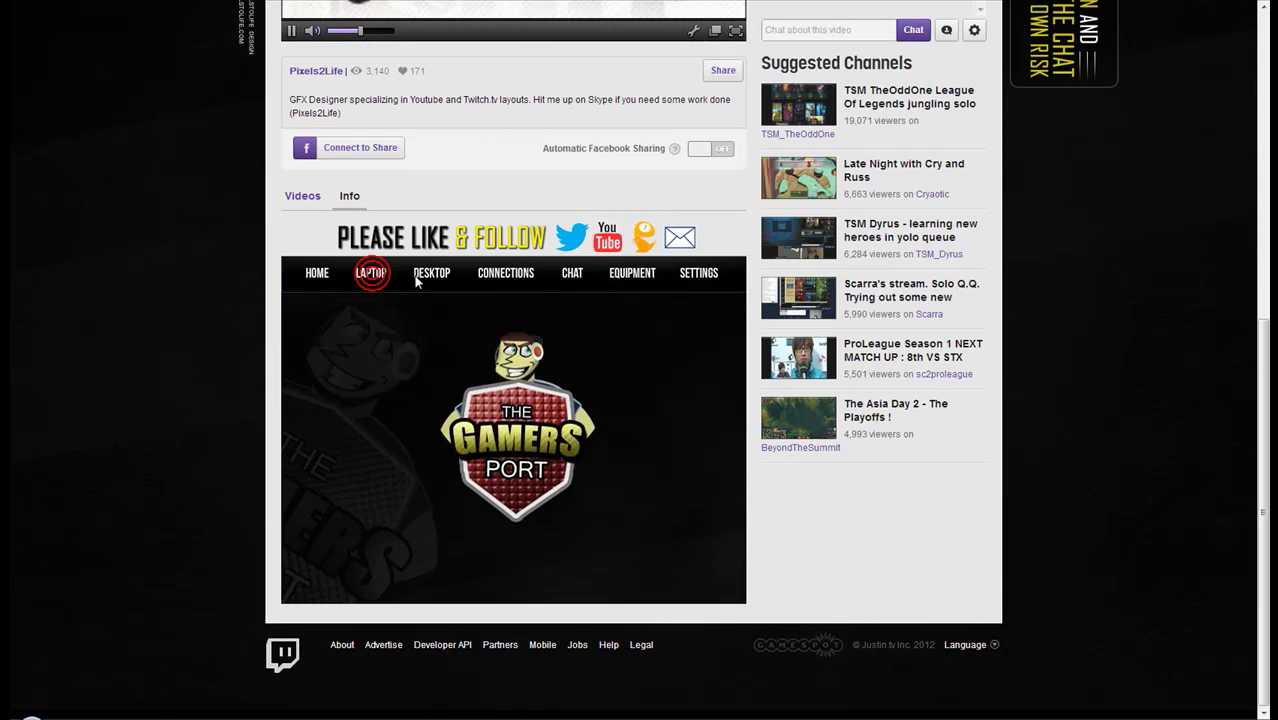
click(430, 279)
click(486, 276)
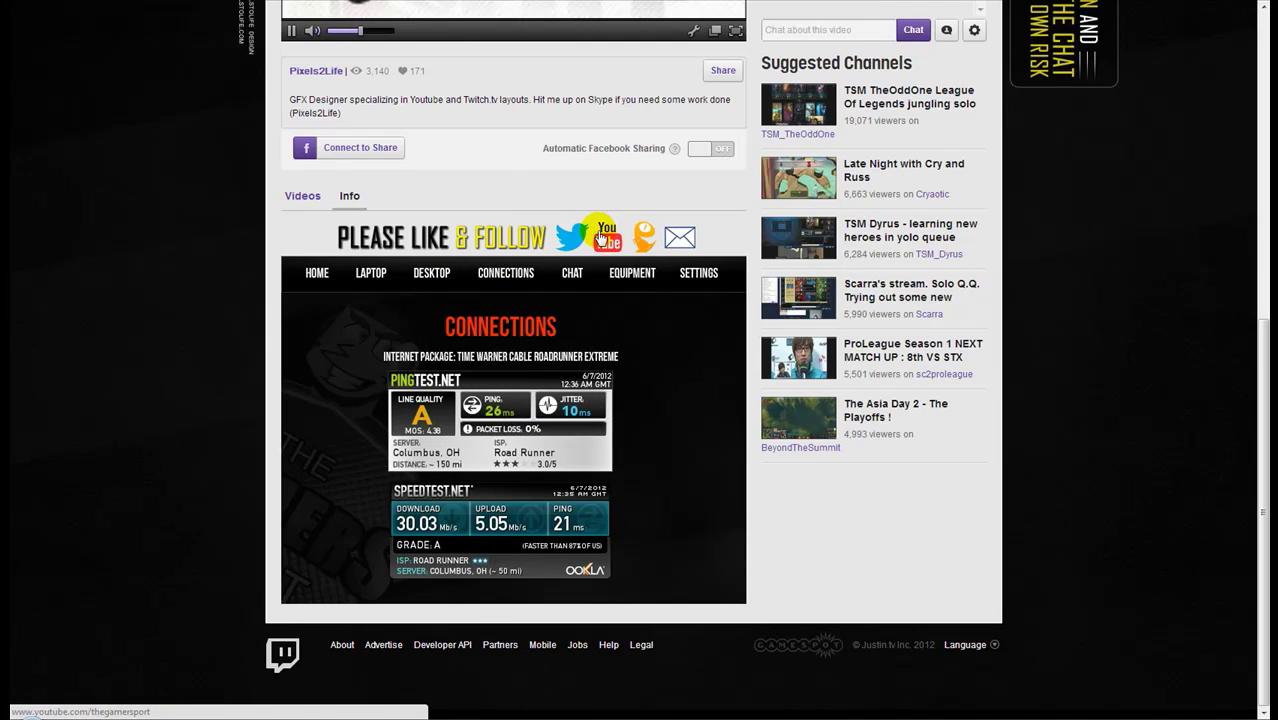
scroll(600, 240, up, 6)
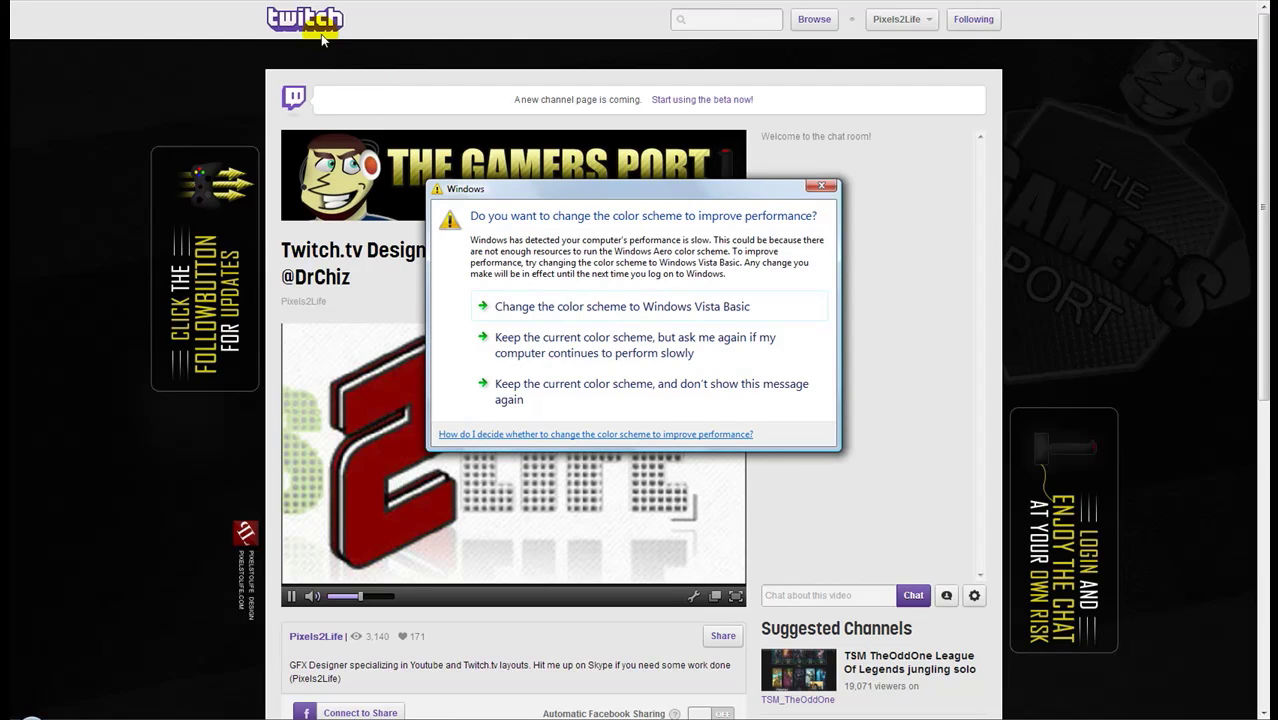
Step: Dismiss the Windows colour-scheme prompt covering the channel page
click(821, 186)
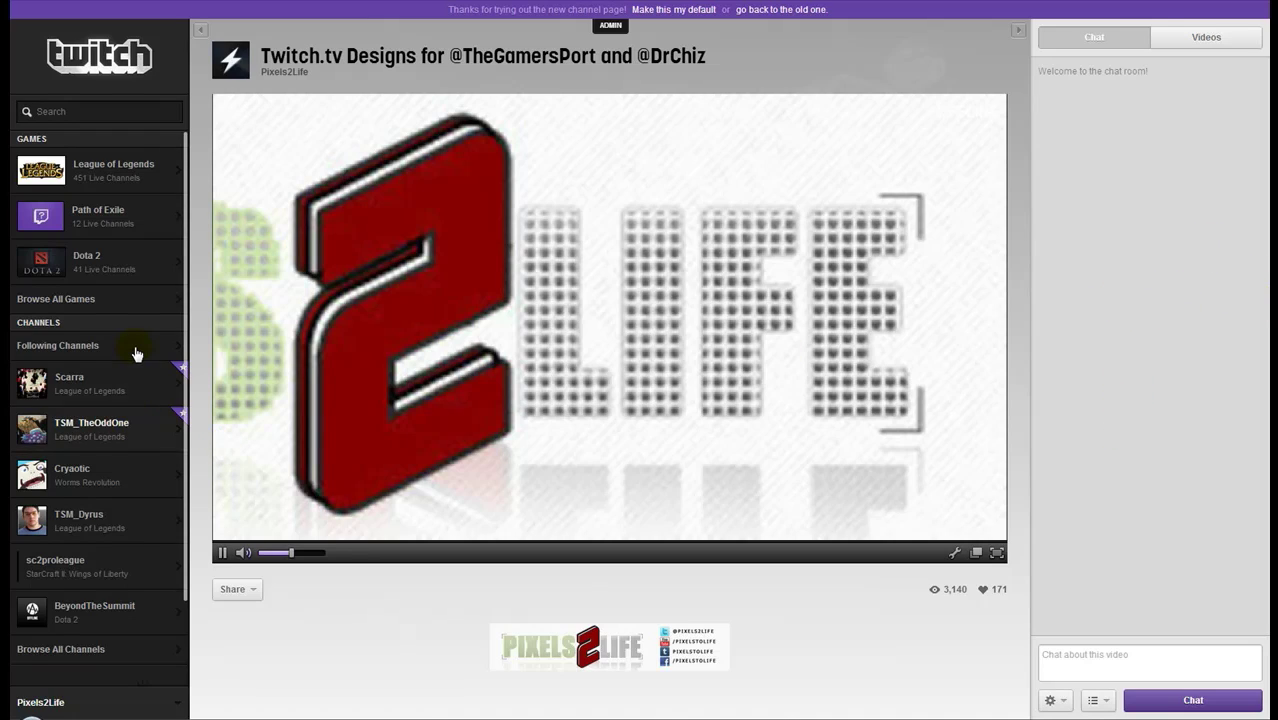
scroll(134, 352, down, 1)
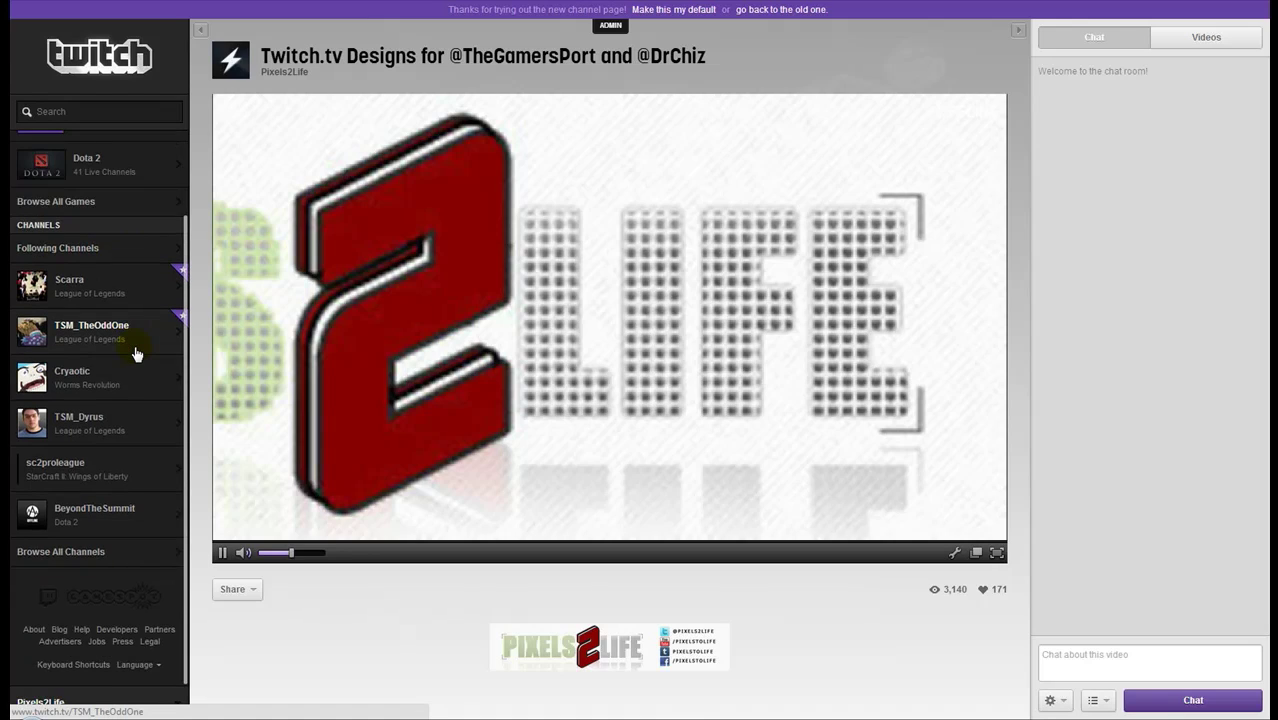
scroll(120, 545, up, 1)
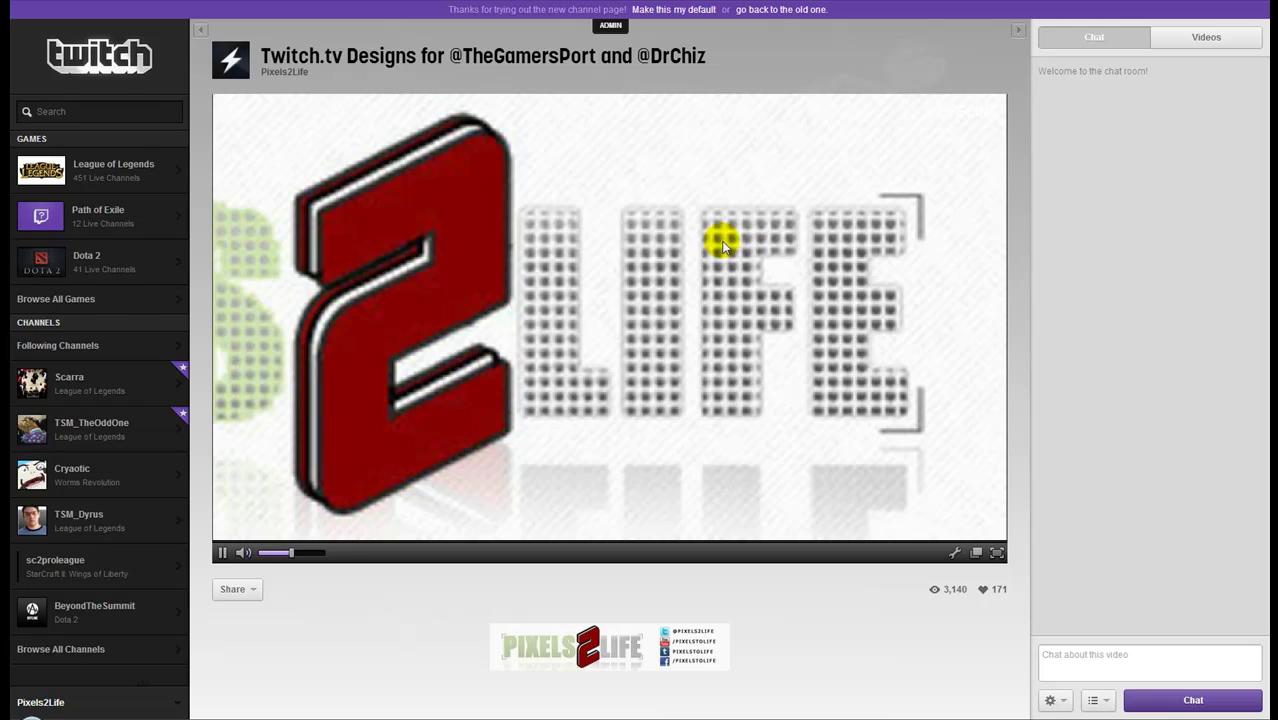
Step: Collapse the navigation sidebar and chat panel, then dismiss the Windows colour-scheme prompt
click(200, 37)
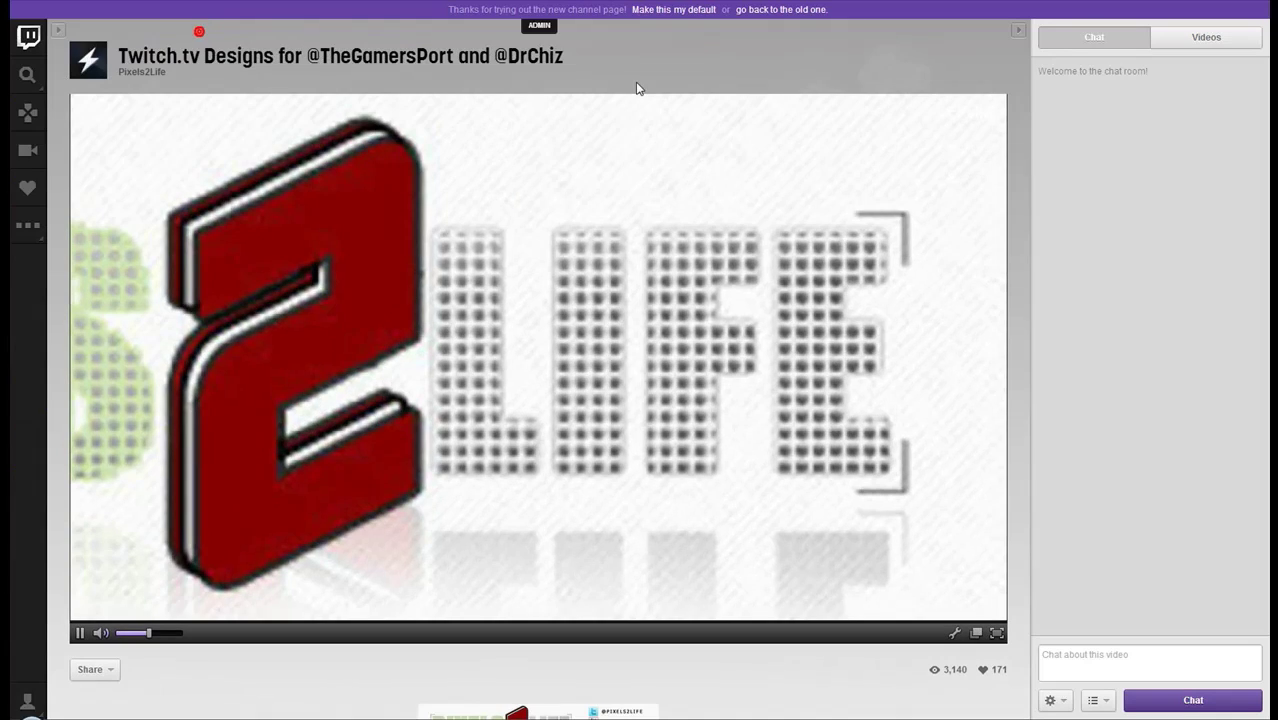
click(1015, 36)
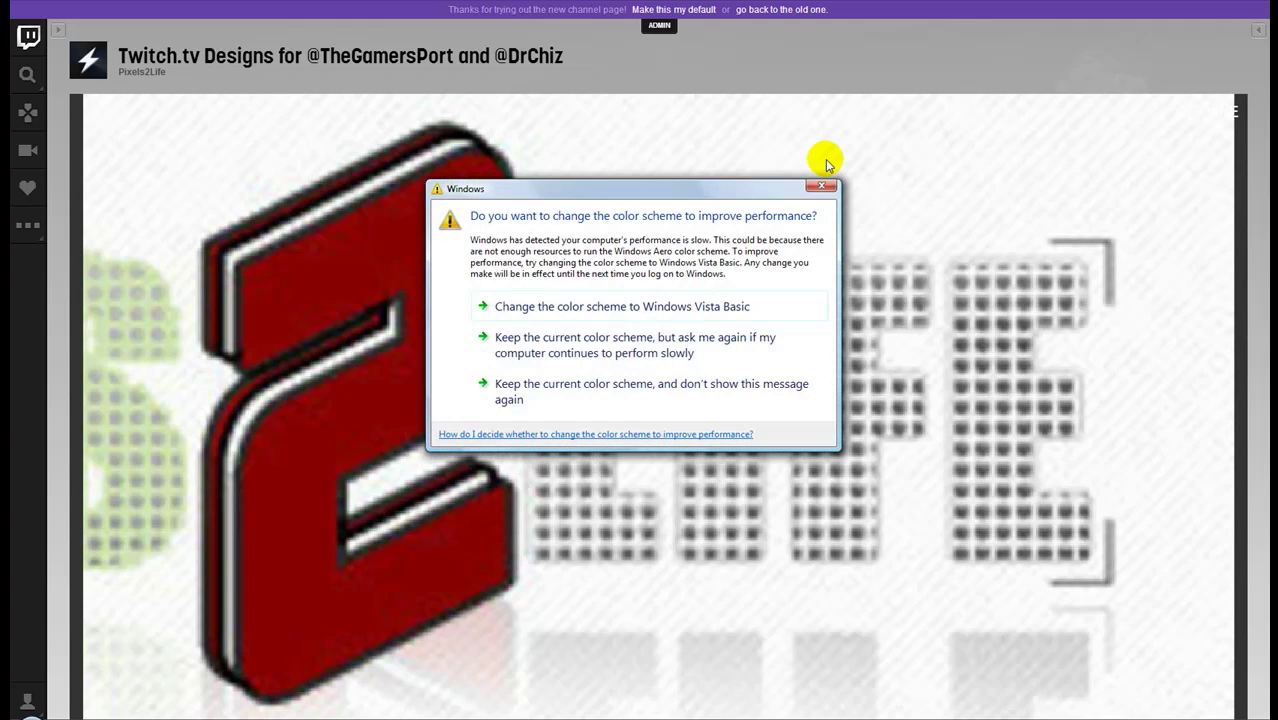
click(820, 192)
click(820, 194)
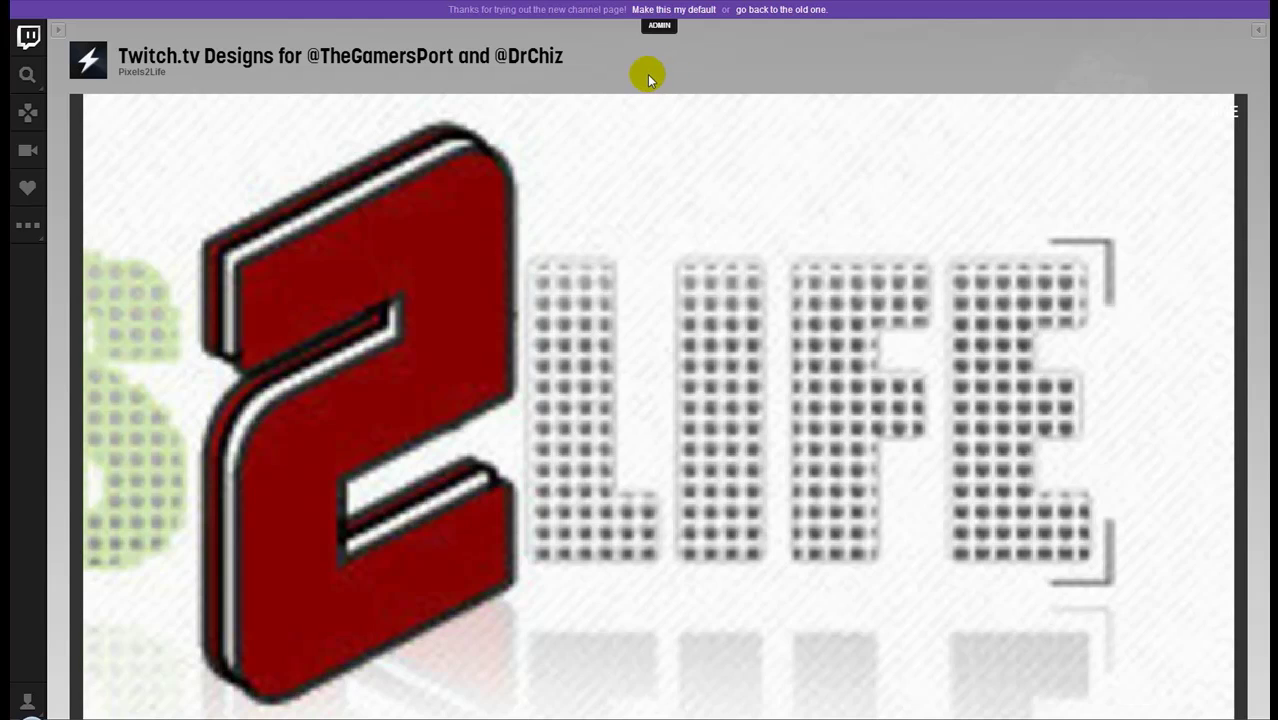
Step: Reopen the chat panel beside the Pixels2Life video, leaving the sidebar collapsed
click(1258, 30)
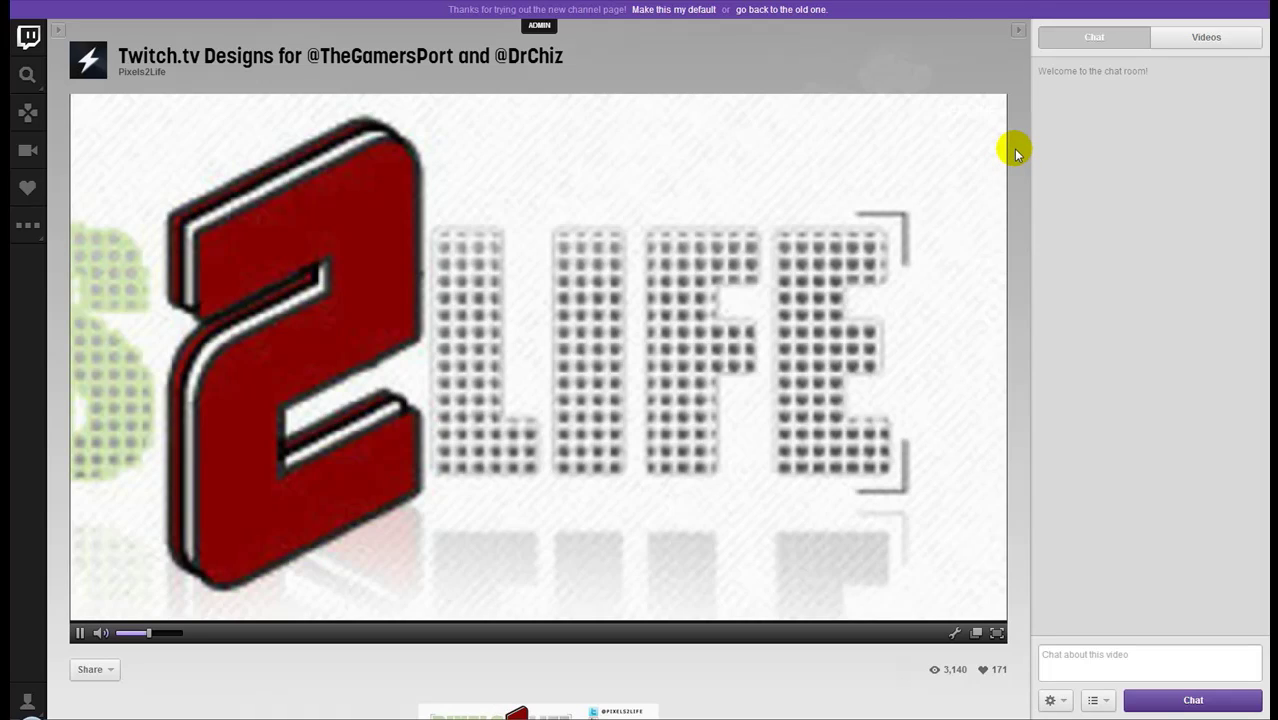
scroll(1015, 152, down, 1)
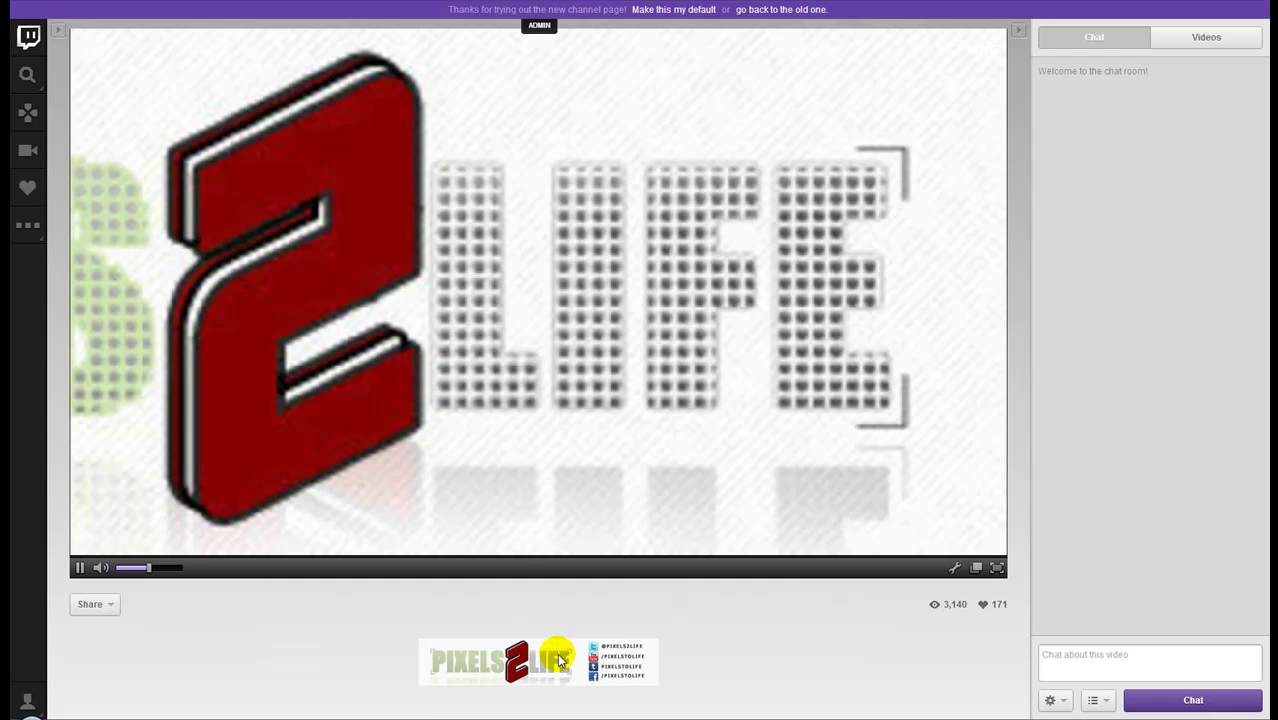
Step: Dismiss the colour-scheme prompt, open the channel page beta editor, and pause the ad
mouse_move(538, 33)
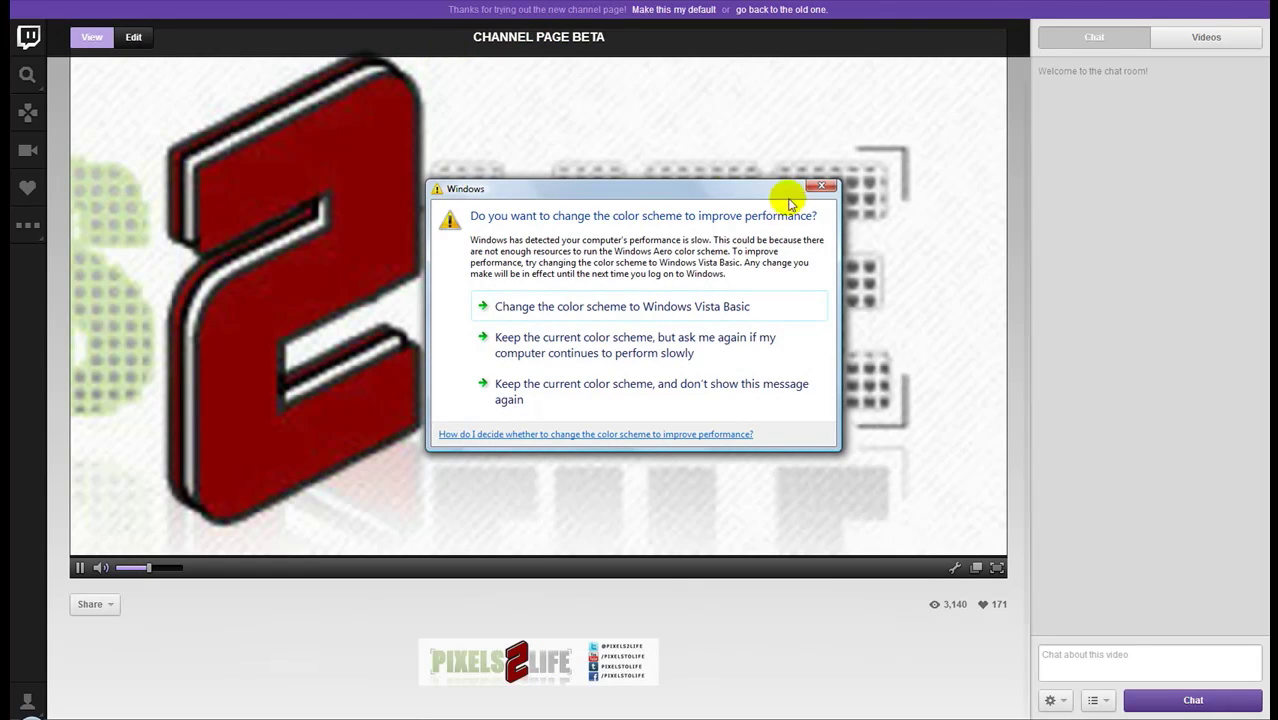
click(819, 187)
mouse_move(521, 38)
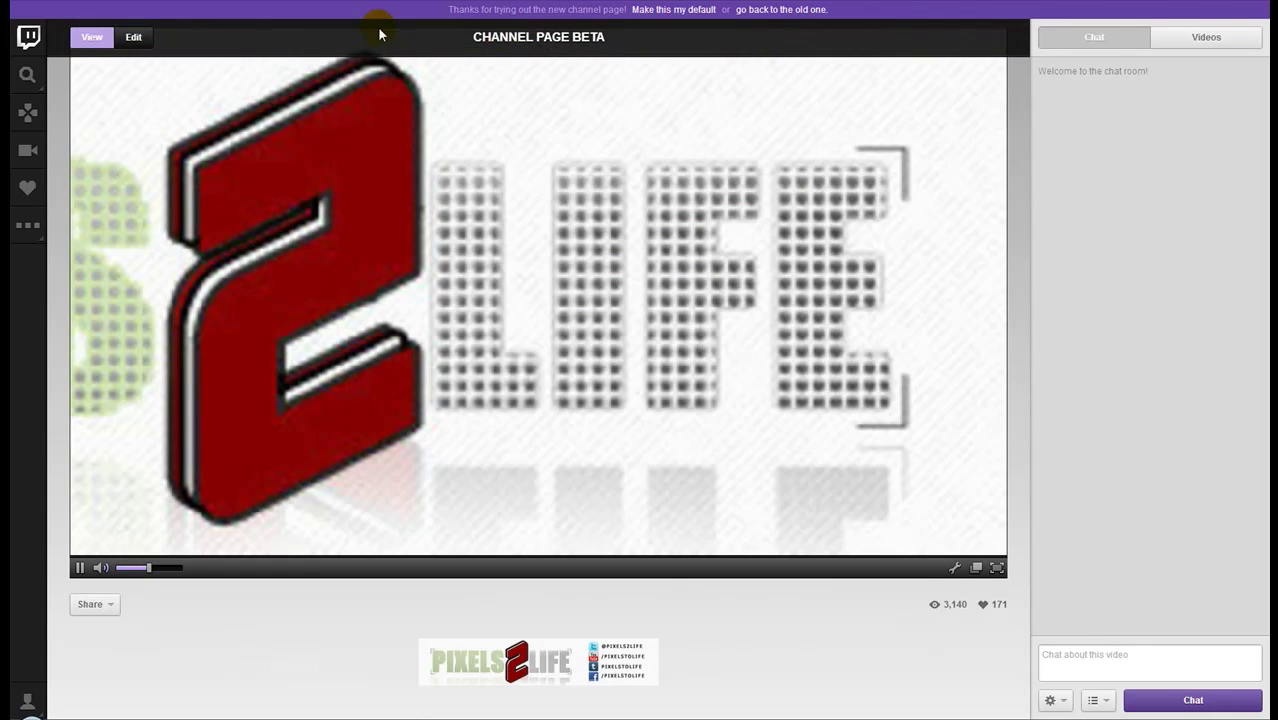
click(140, 39)
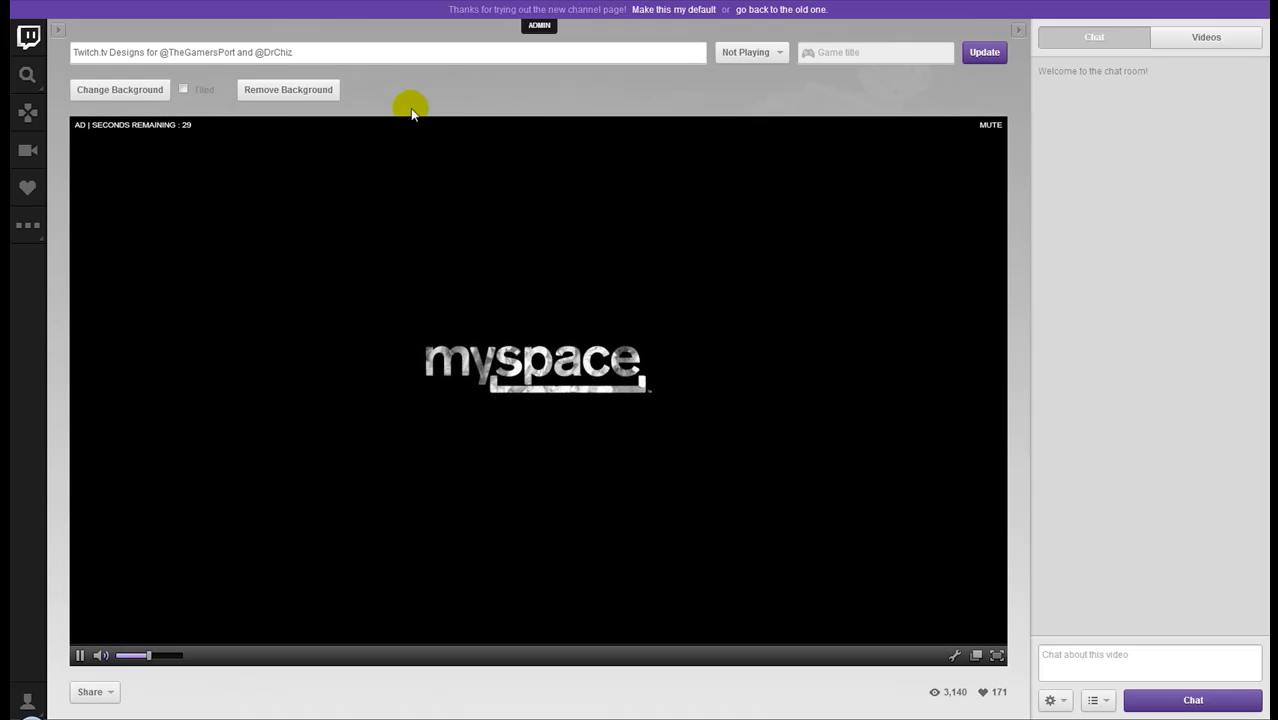
scroll(400, 150, down, 1)
click(100, 579)
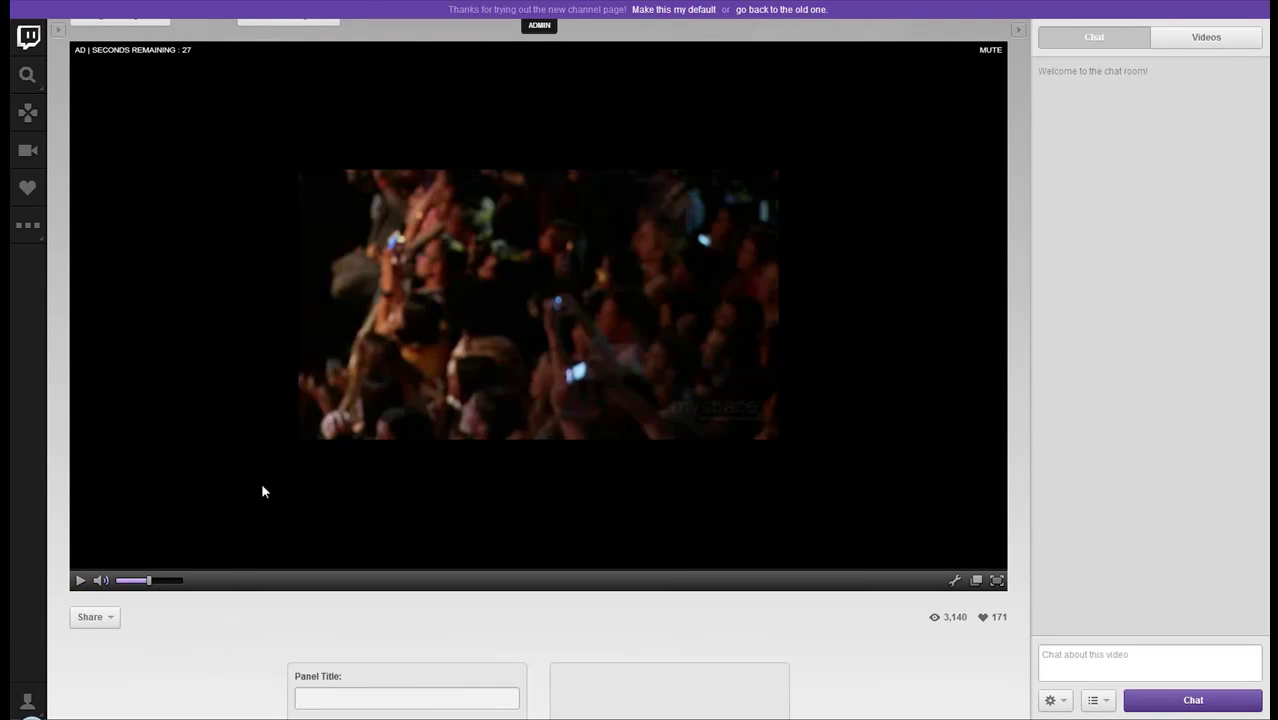
Step: Bring the Pixels2Life banner panel's editing form into view and close the Windows prompt
click(240, 626)
scroll(240, 626, down, 3)
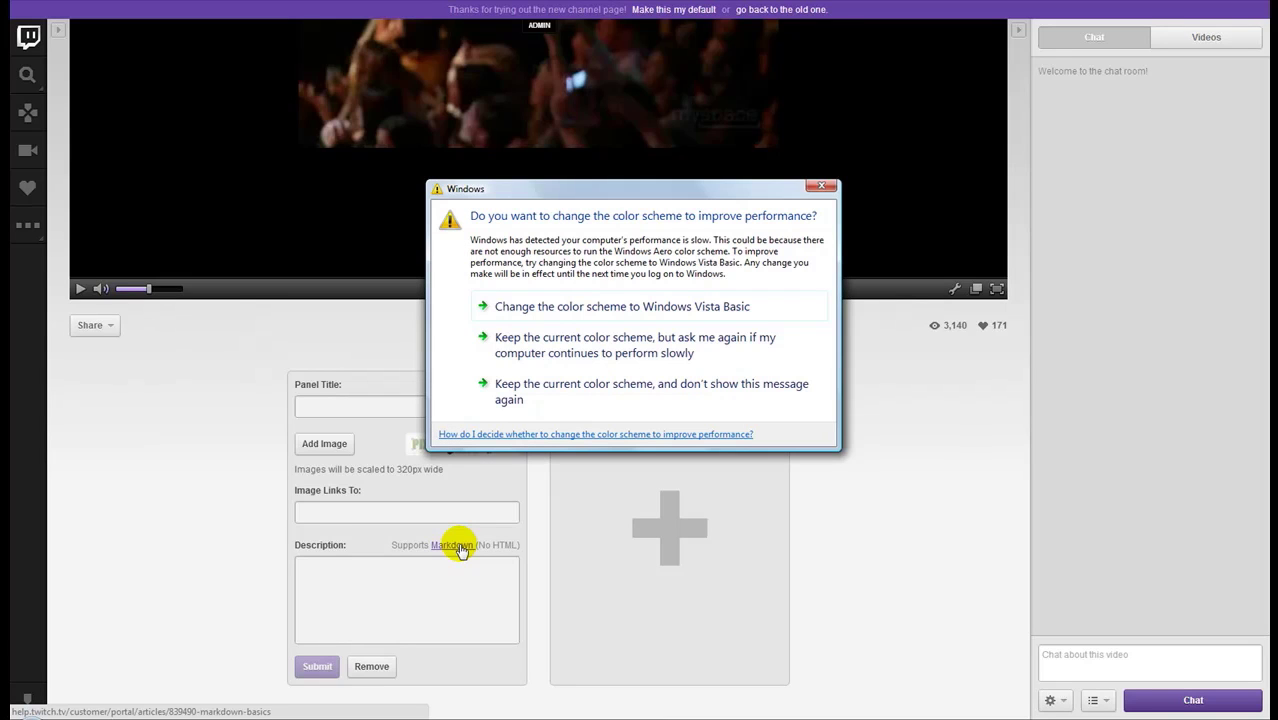
click(822, 185)
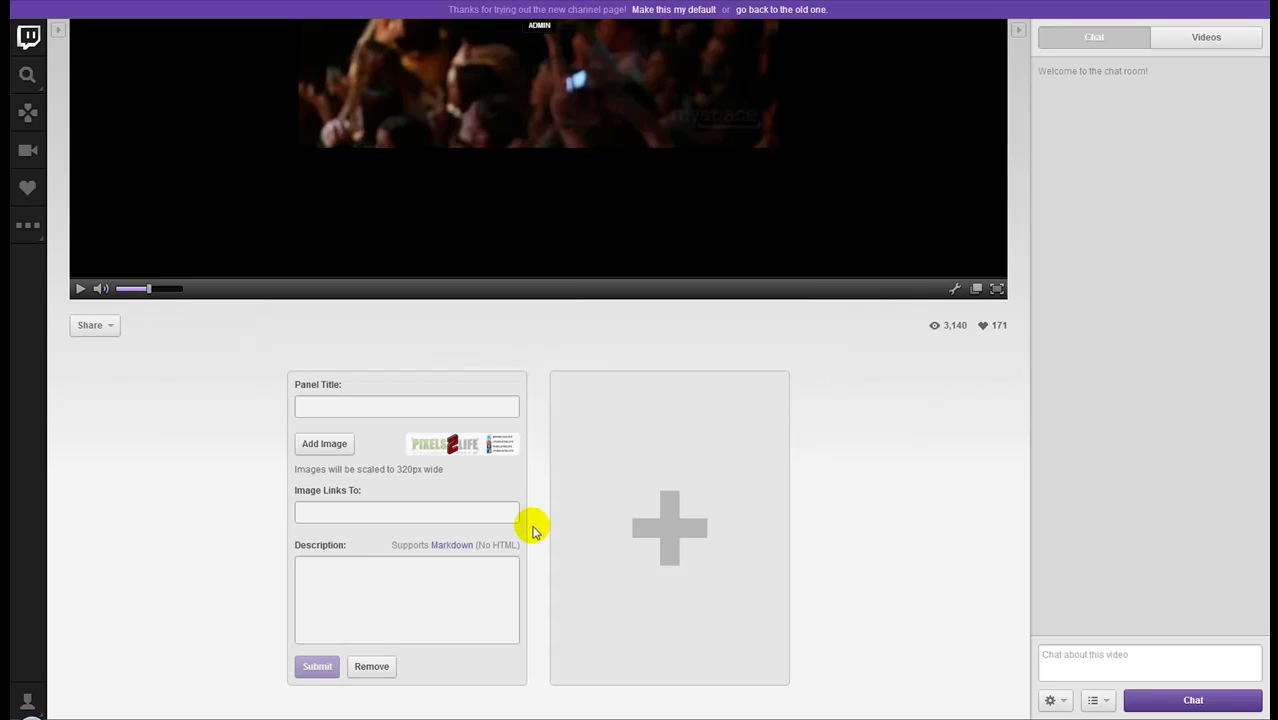
Step: Add a Regular panel in the empty slot, followed by a Chip-In panel
click(677, 527)
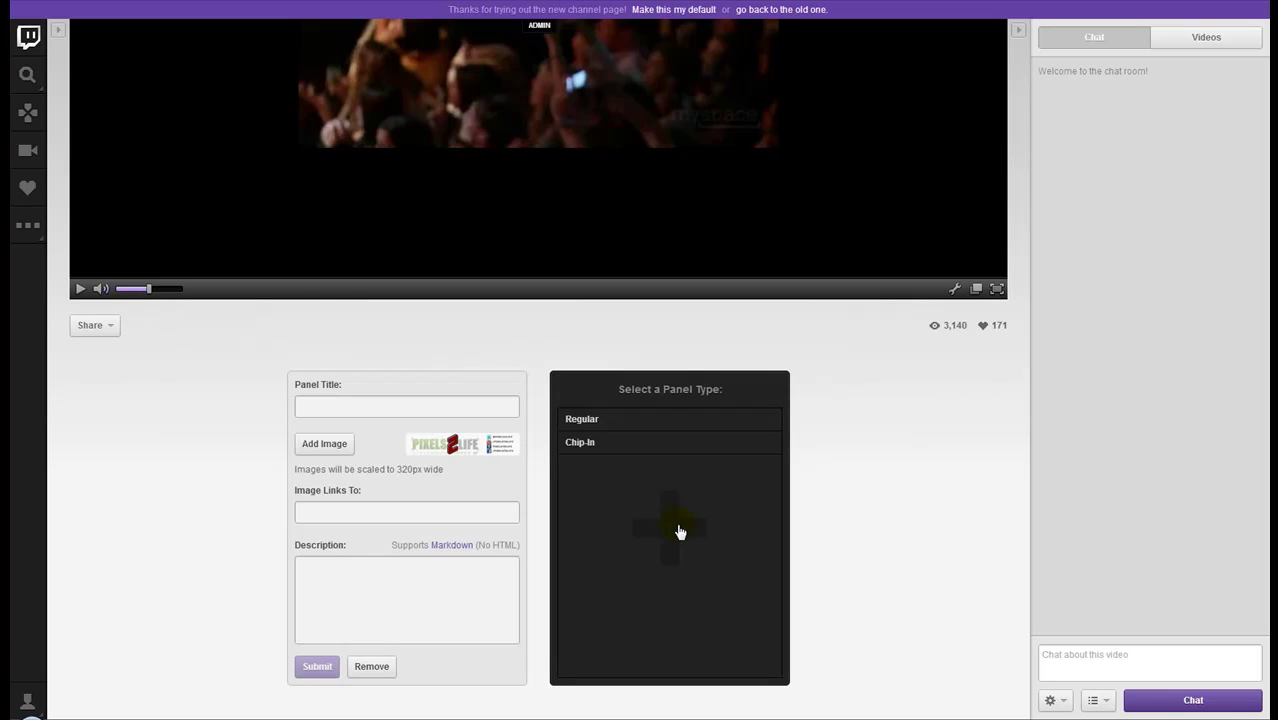
click(590, 420)
scroll(619, 539, down, 1)
scroll(493, 708, down, 3)
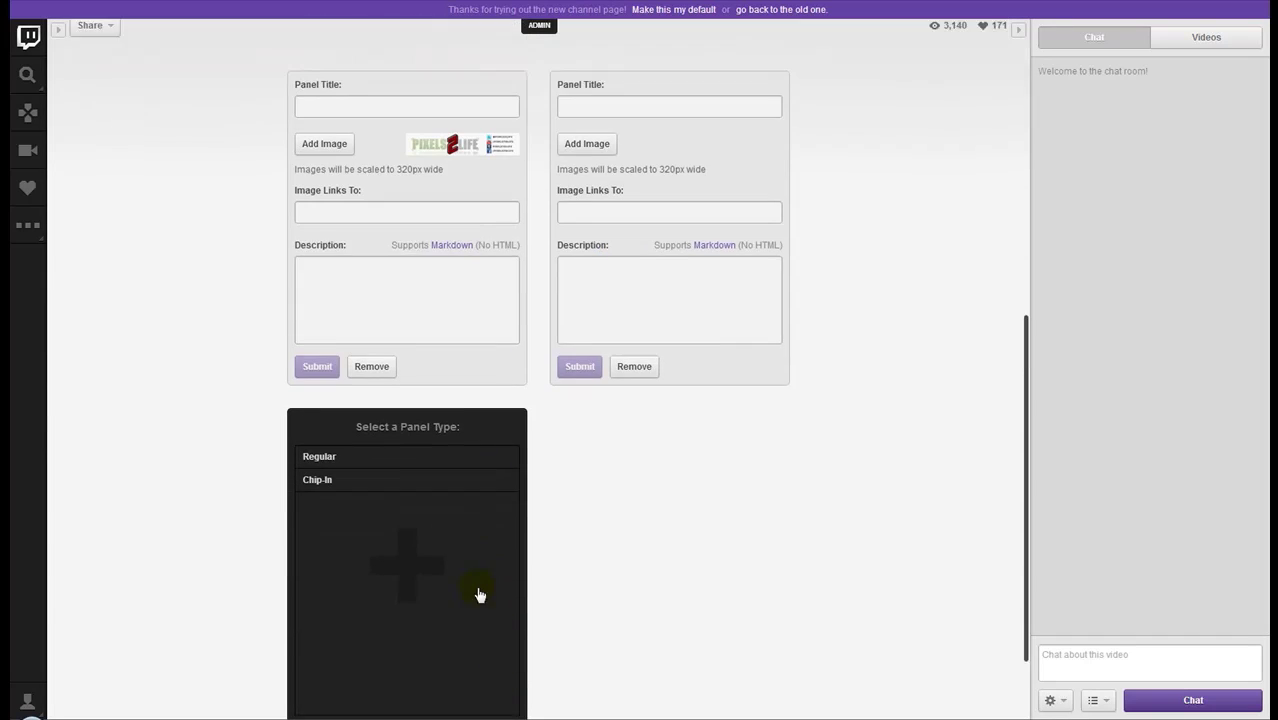
click(315, 441)
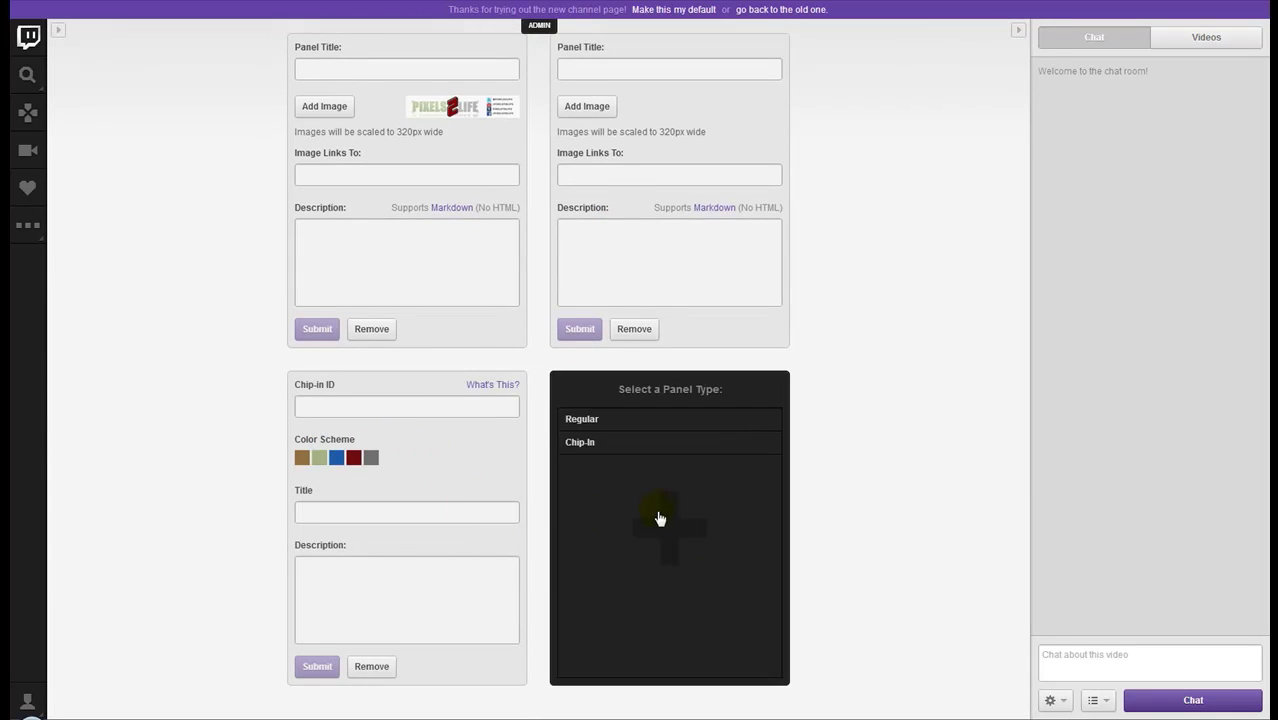
Step: Add more Regular panels below the Chip-In panel
click(587, 418)
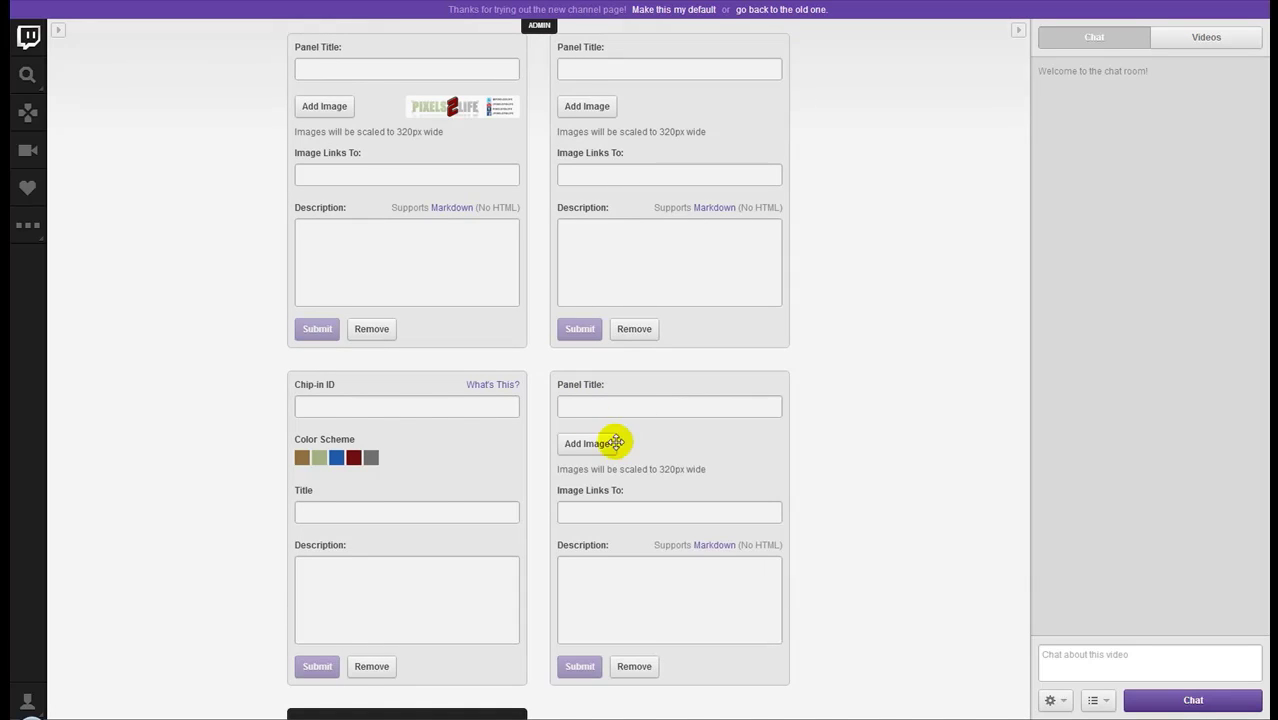
scroll(551, 451, down, 3)
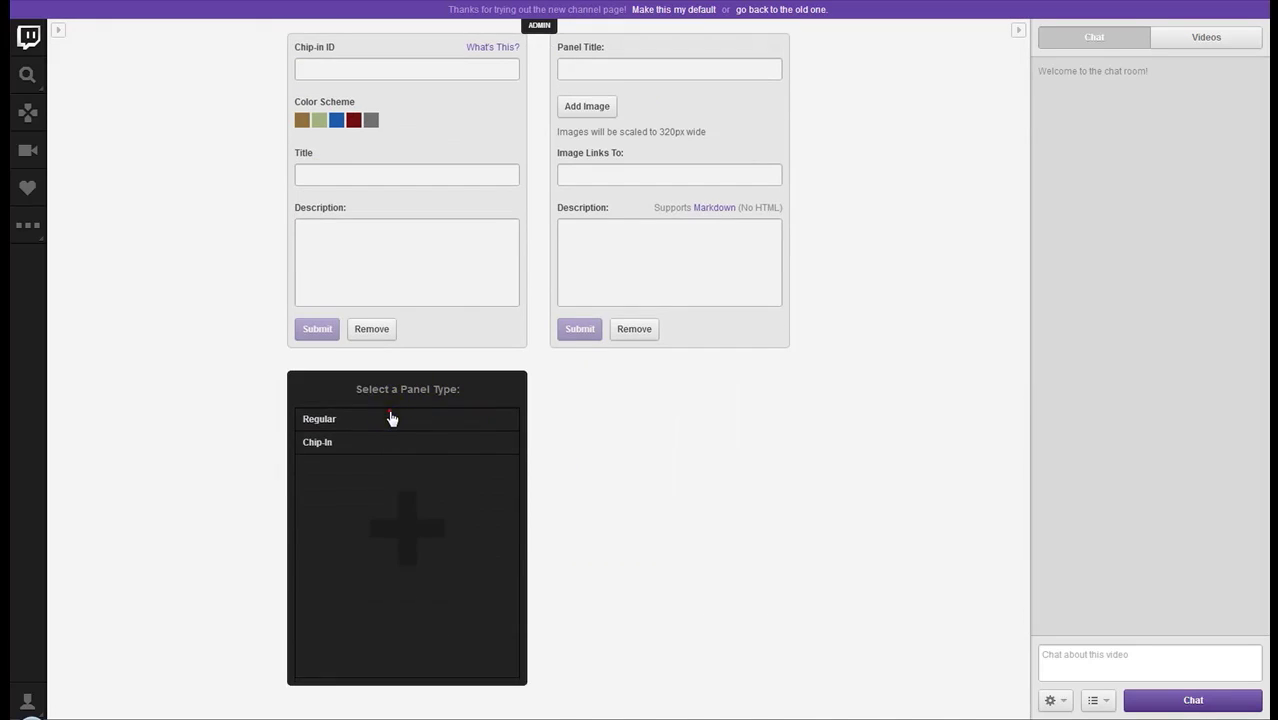
click(392, 416)
click(646, 418)
scroll(650, 425, down, 3)
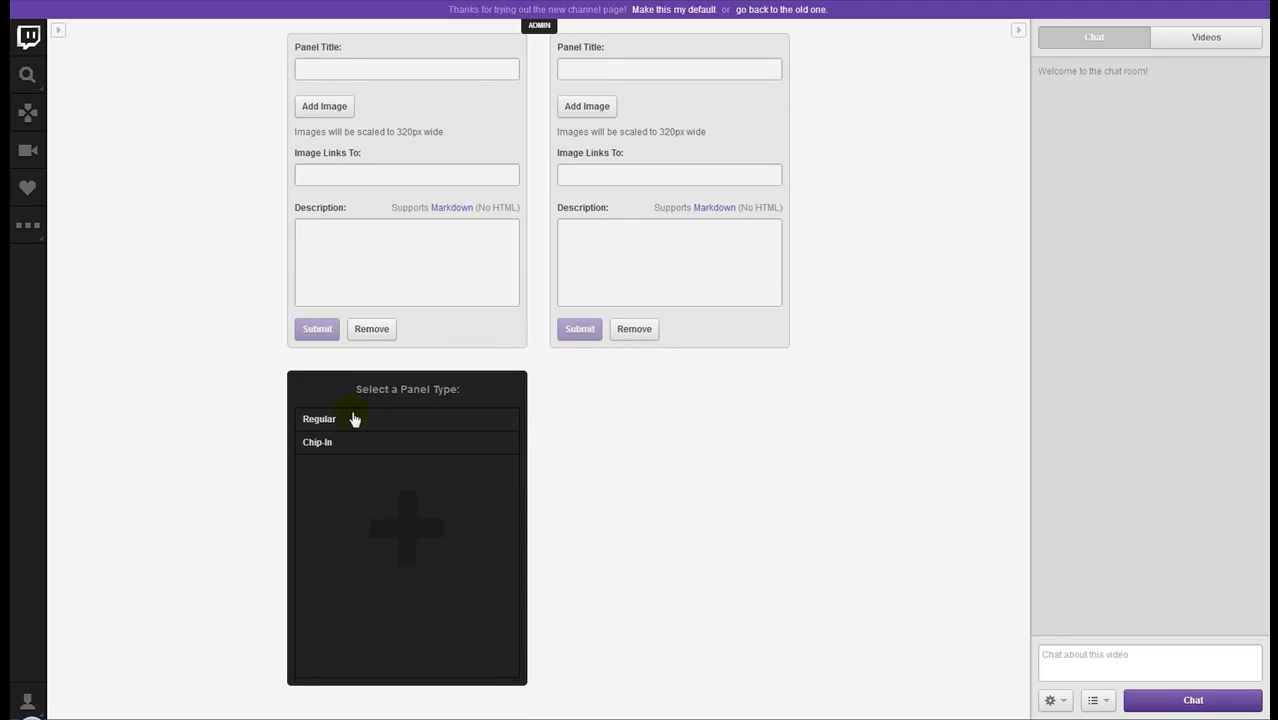
click(326, 419)
click(627, 420)
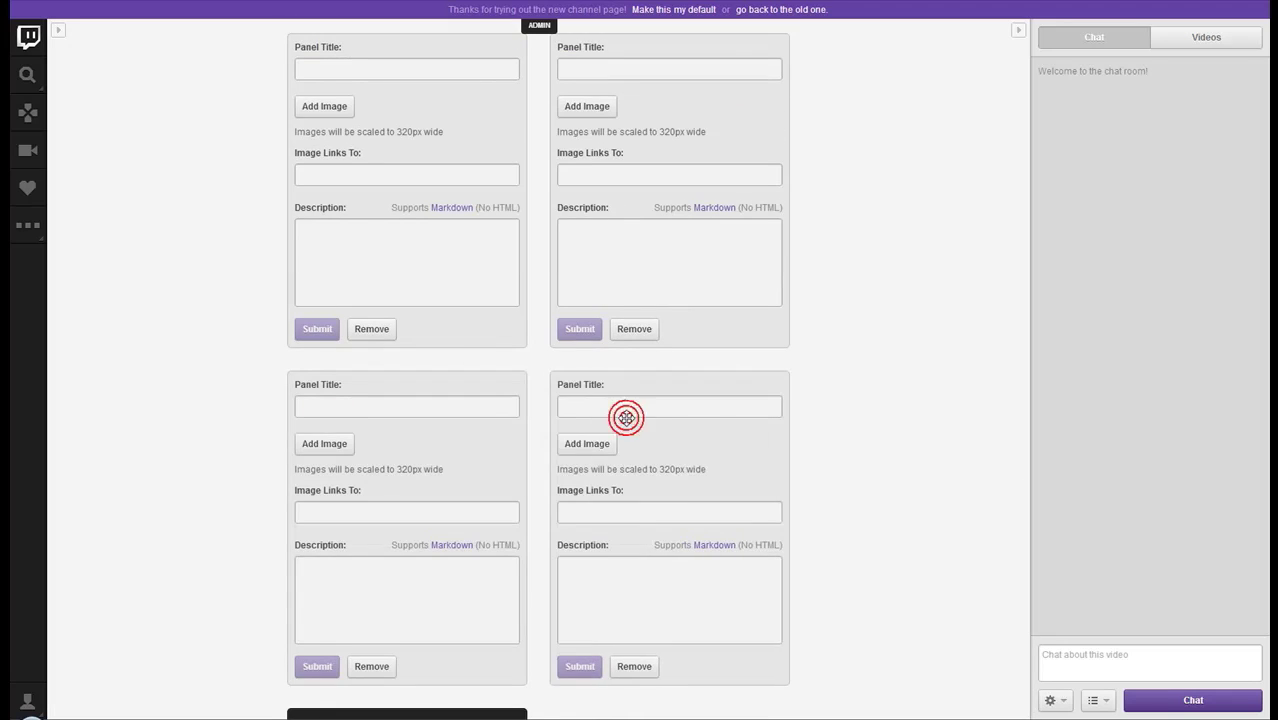
scroll(628, 423, down, 3)
scroll(628, 423, up, 12)
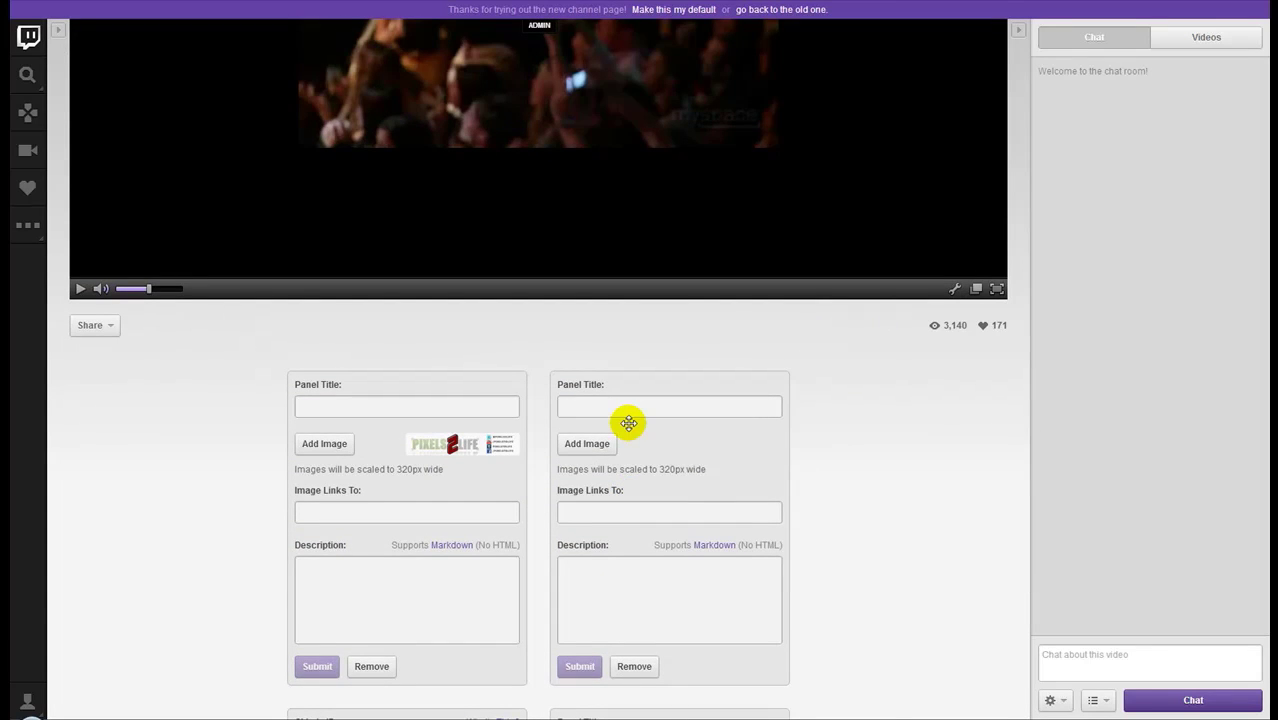
Step: Scroll down the beta channel page
scroll(628, 423, down, 1)
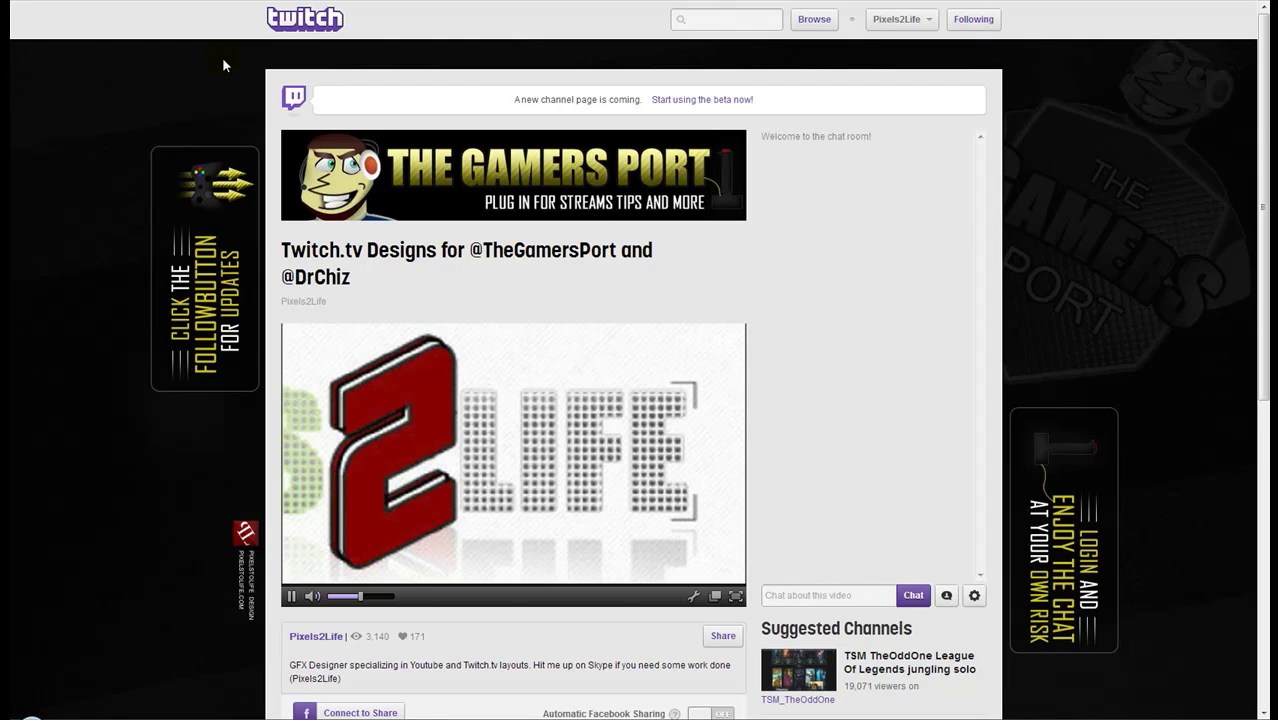
scroll(224, 66, down, 5)
scroll(224, 66, down, 1)
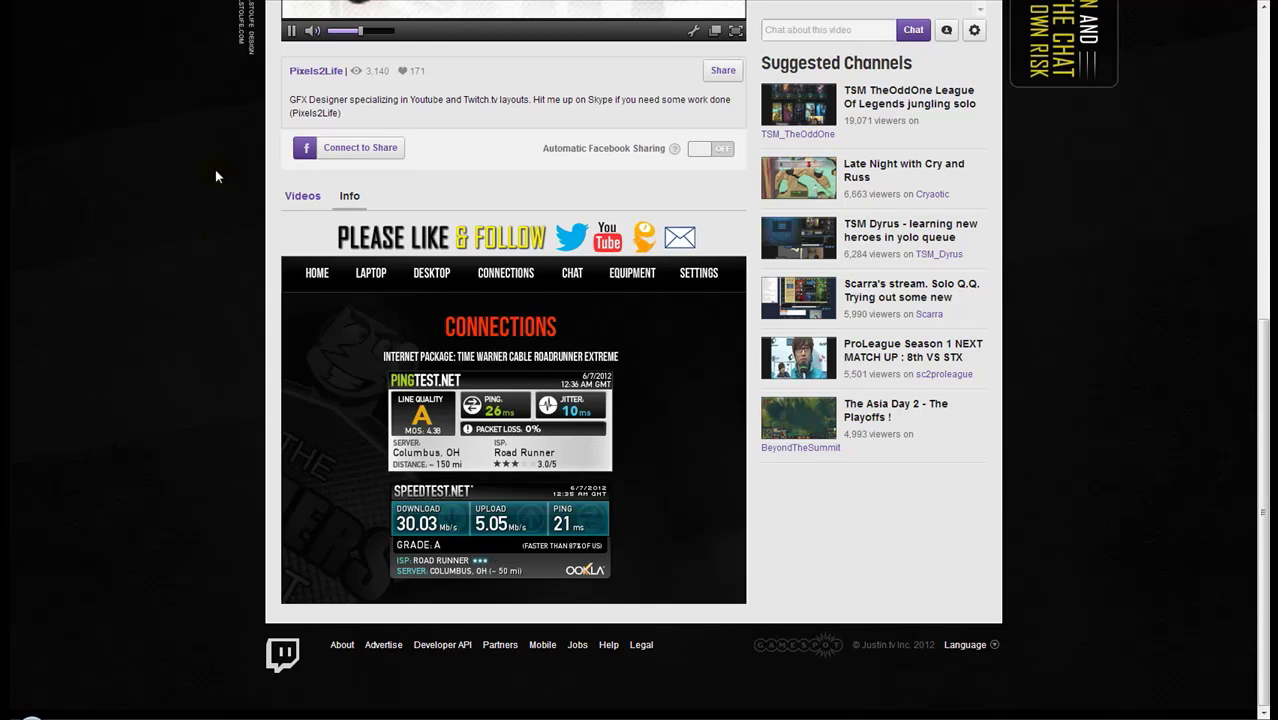
scroll(221, 280, up, 4)
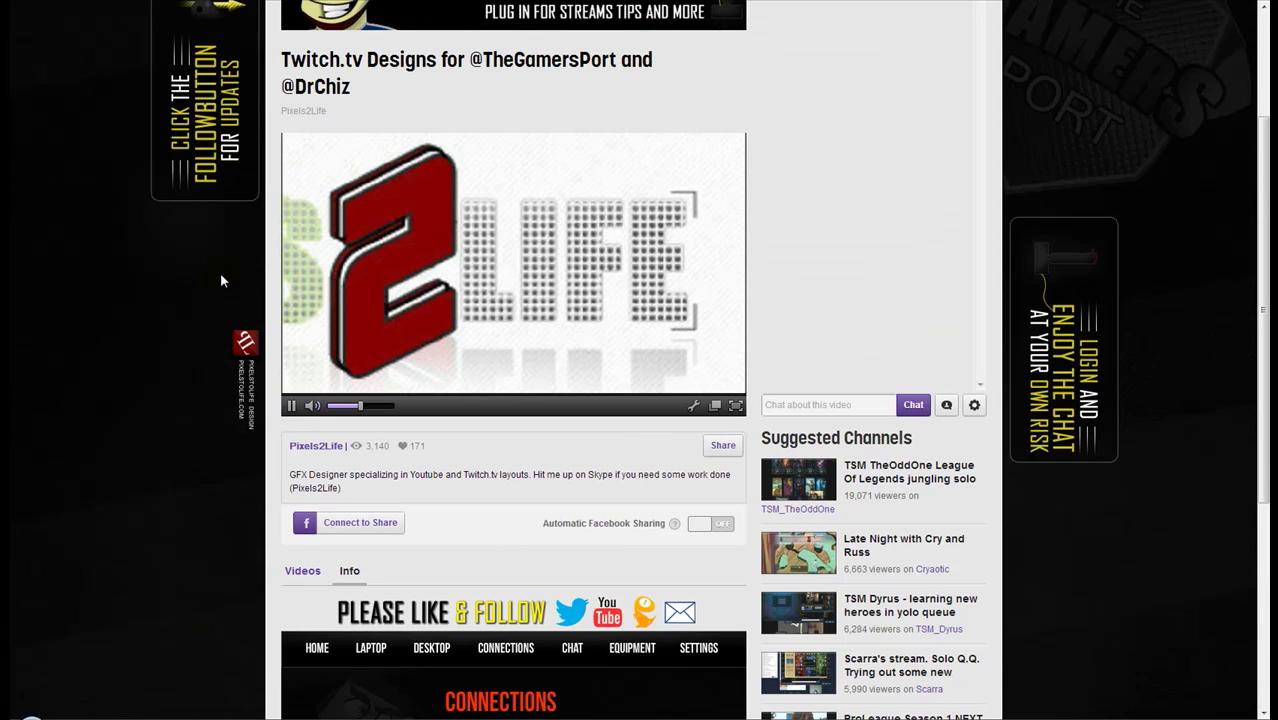
scroll(222, 281, up, 2)
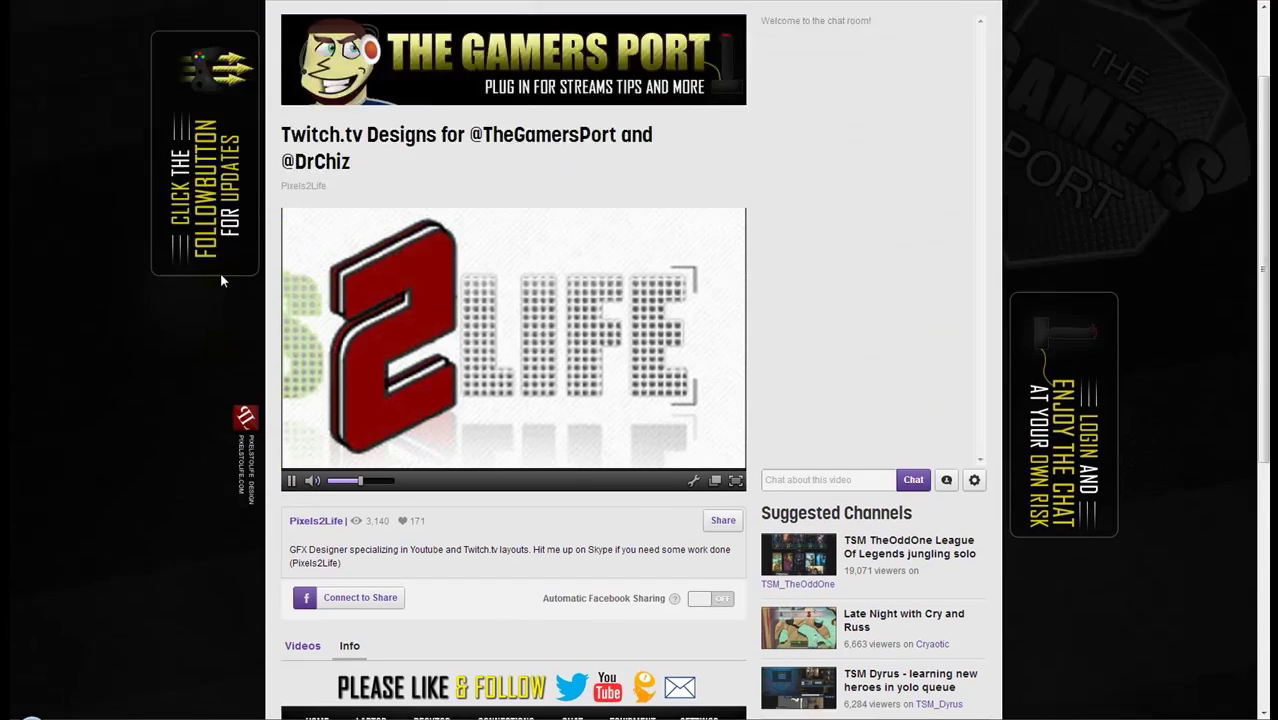